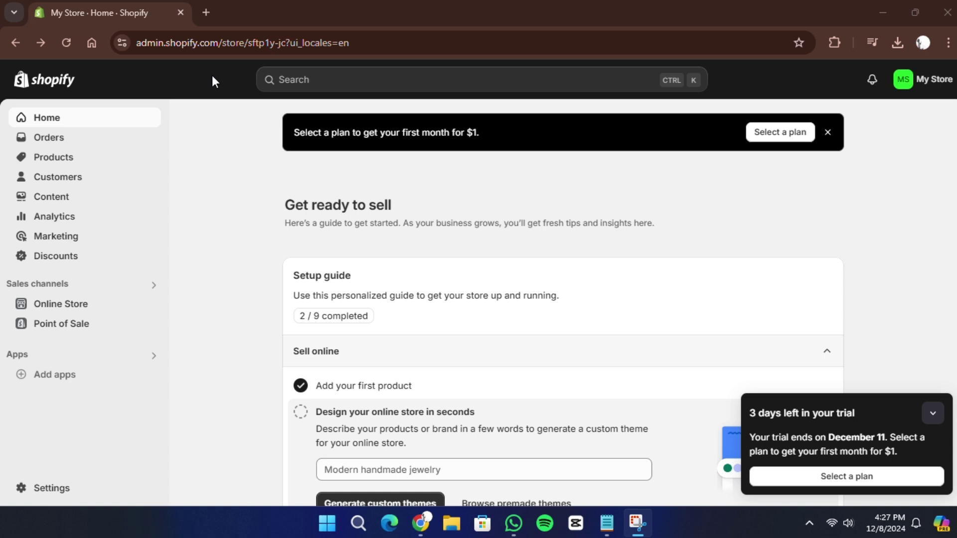
Go to Settings > Apps and sales channels and search the Shopify App Store for 'subscription'
left_click(51, 490)
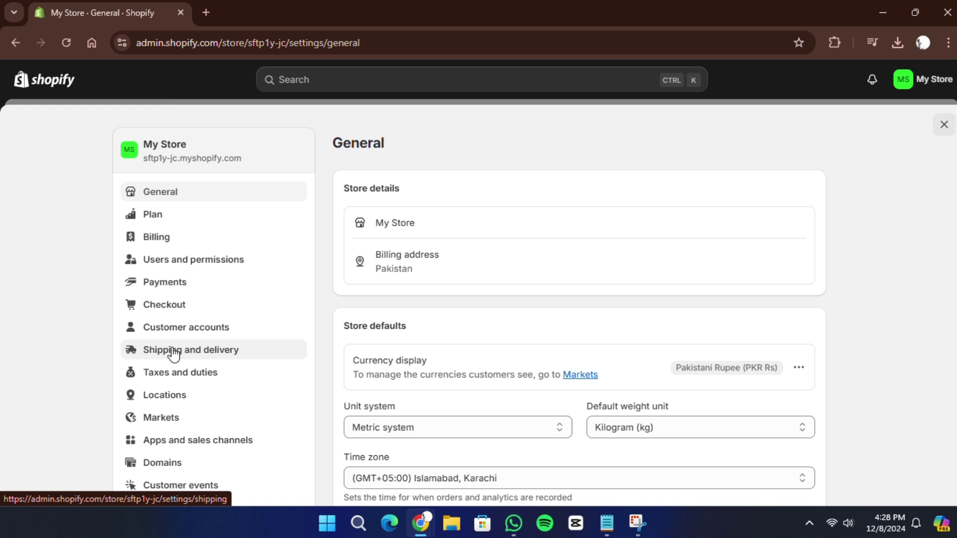
left_click(170, 448)
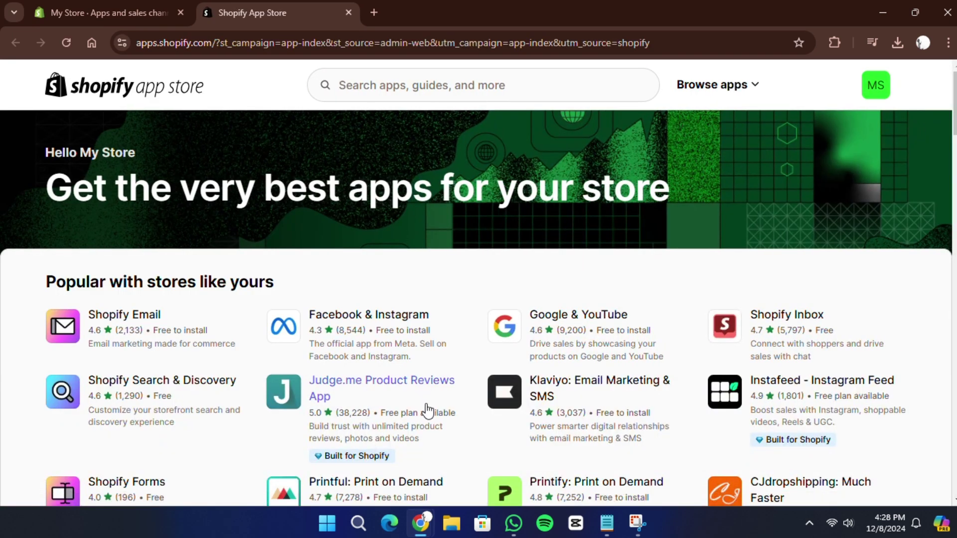
scroll(427, 410, "down", 3)
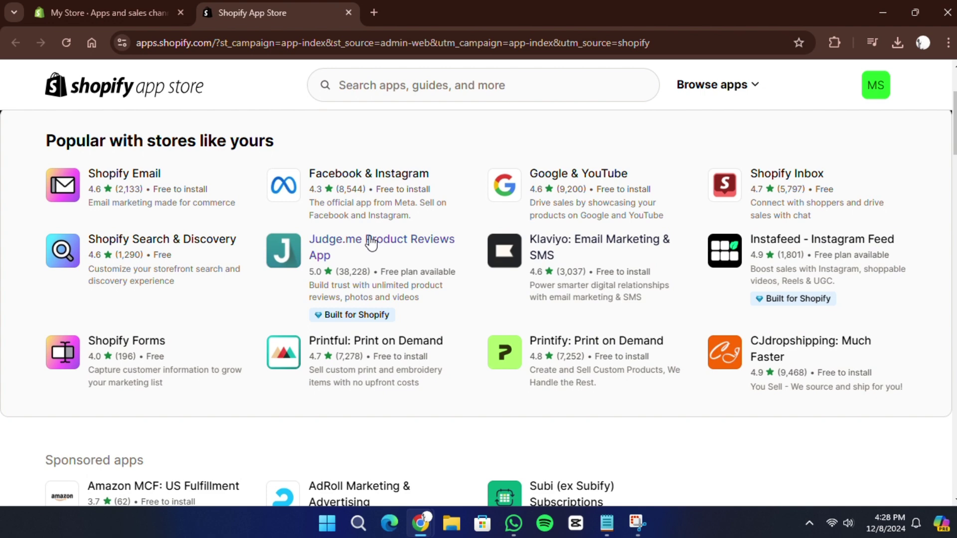
left_click(372, 84)
type("sub")
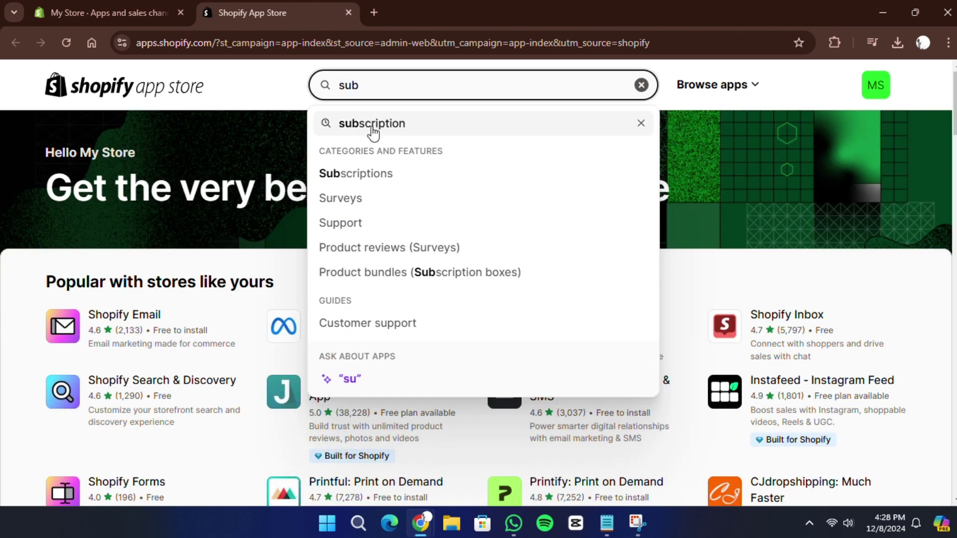
left_click(372, 123)
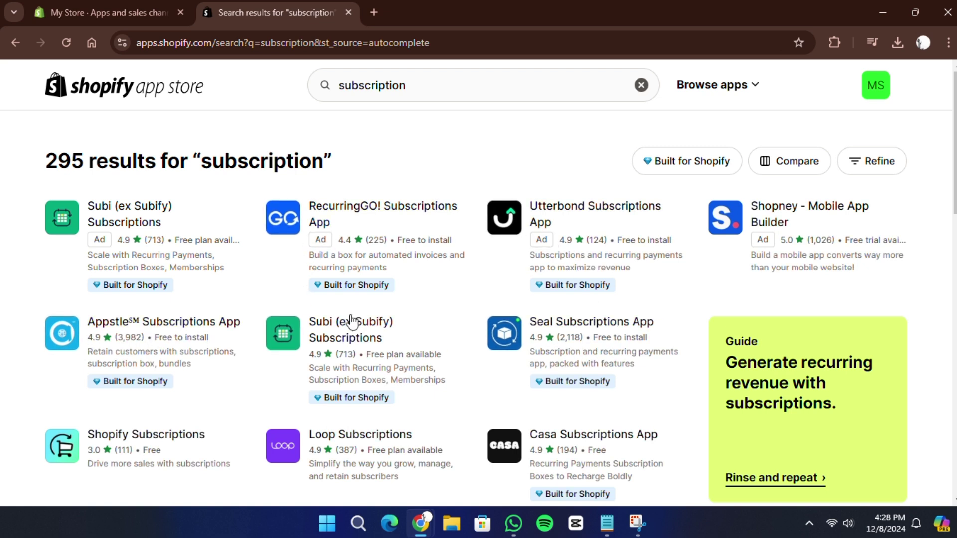
Open the Appstle Subscriptions App listing from the results and look through its details
left_click(114, 334)
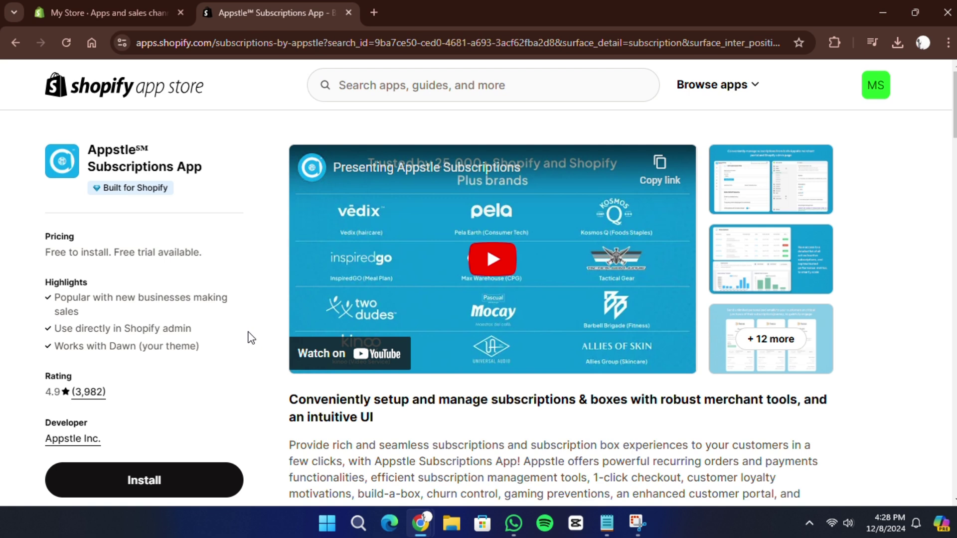
scroll(458, 347, "down", 1)
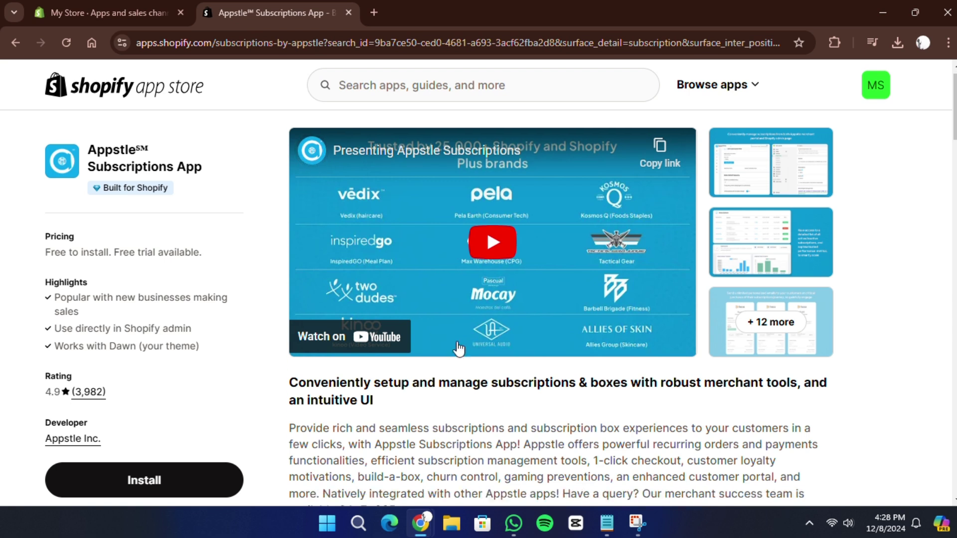
scroll(246, 348, "down", 2)
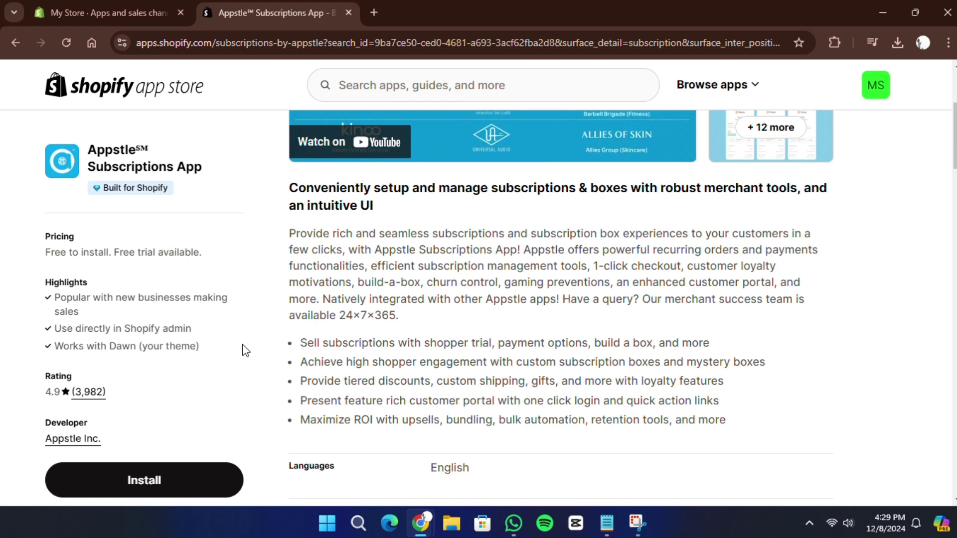
scroll(243, 345, "up", 3)
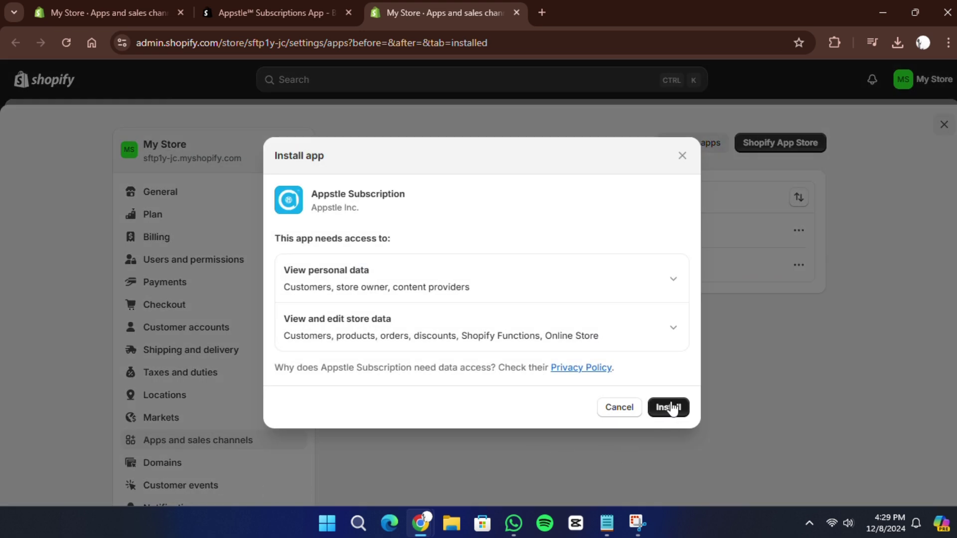
Approve the Appstle install, choose selling products as subscriptions, and begin typing the plan name
left_click(669, 410)
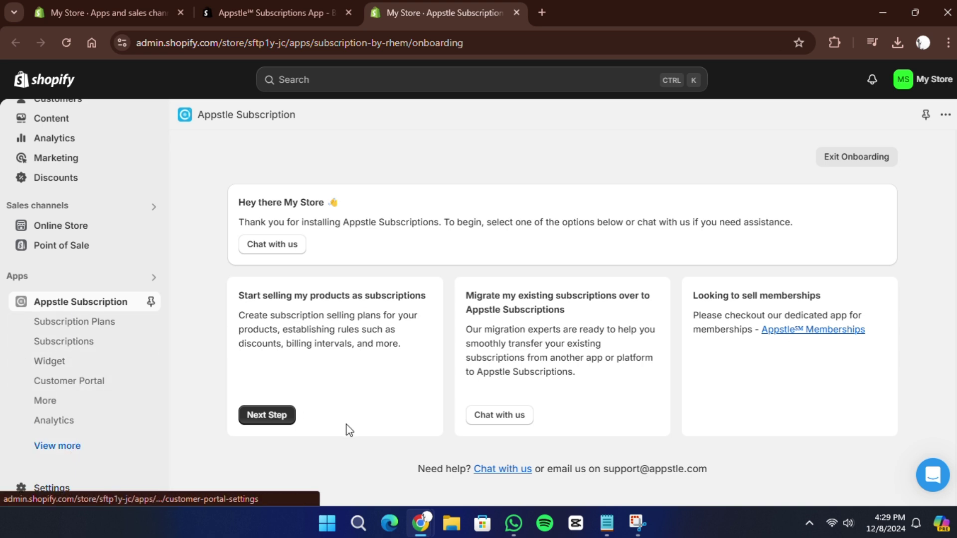
left_click(259, 417)
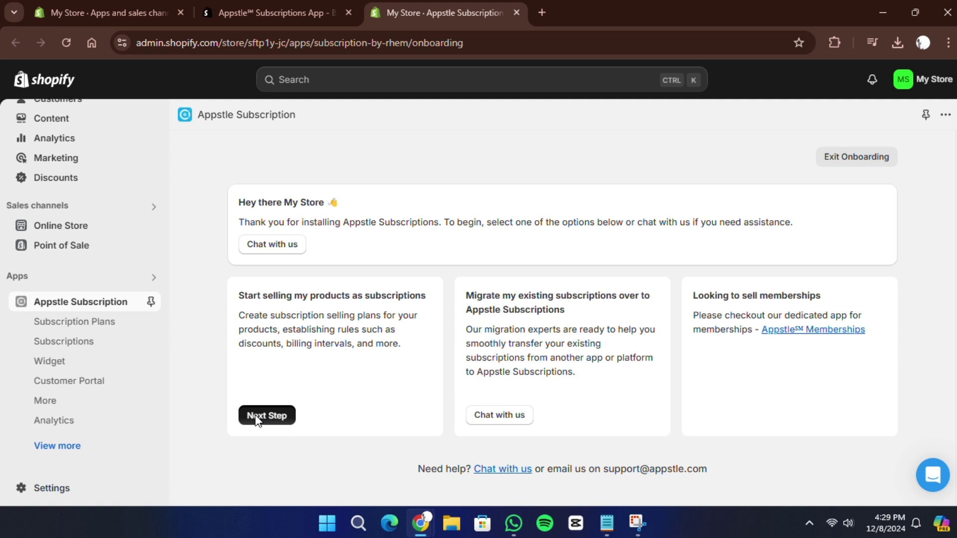
type("c")
type("ri")
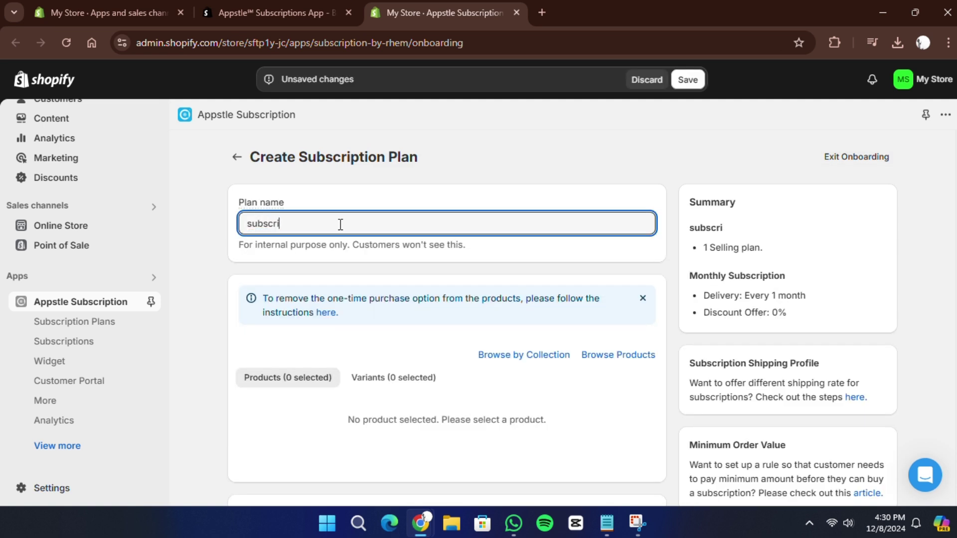
type("ption plan")
Replace the plan name so it reads 'subscription plan'
left_click(239, 319)
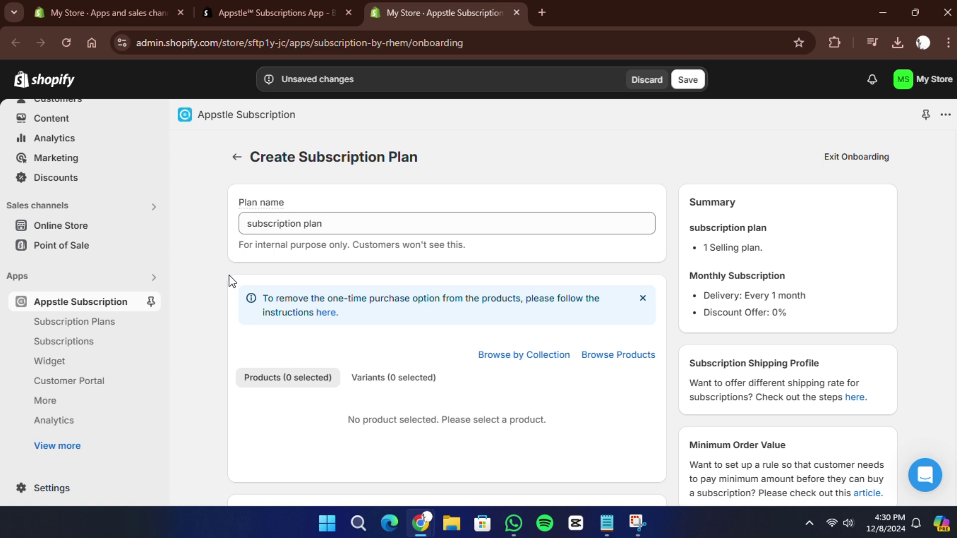
scroll(214, 304, "down", 2)
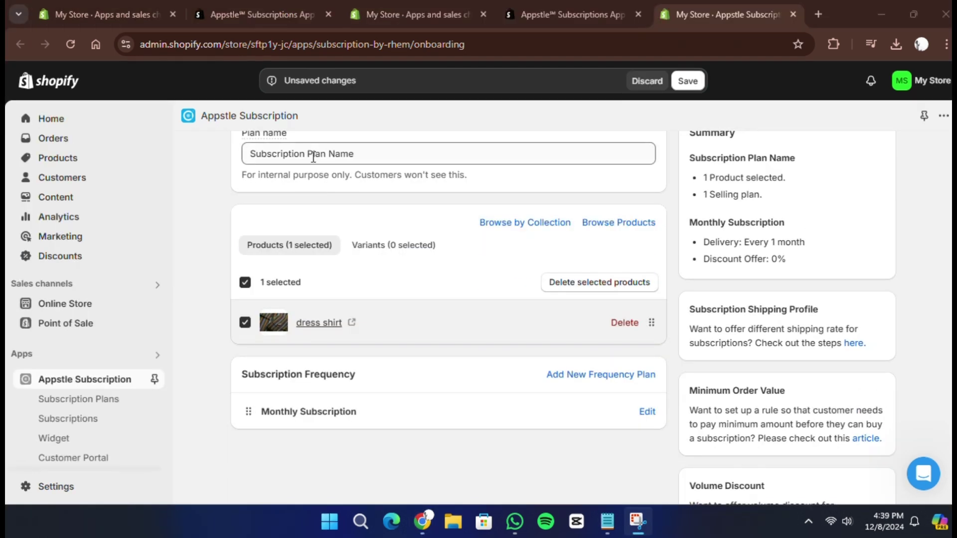
triple_click(329, 153)
key("BackSpace")
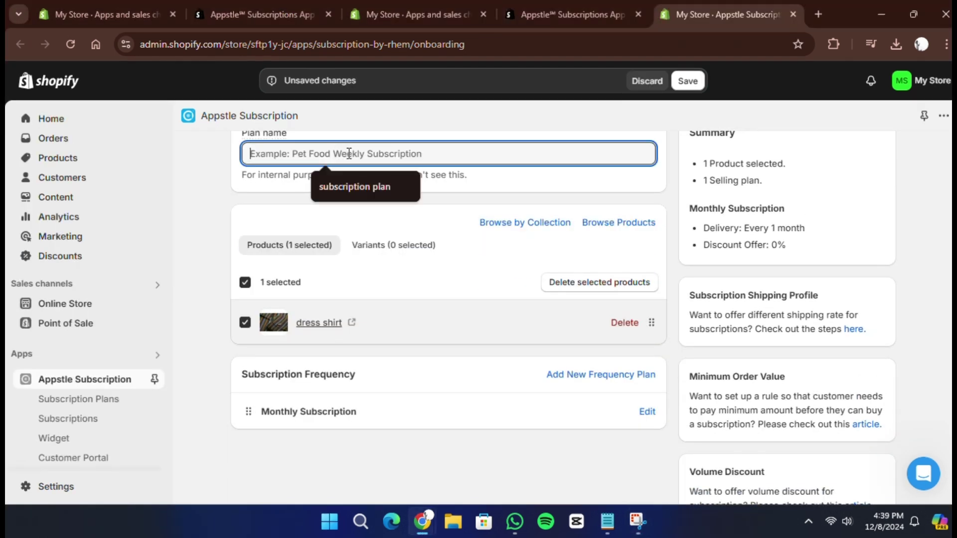
left_click(352, 185)
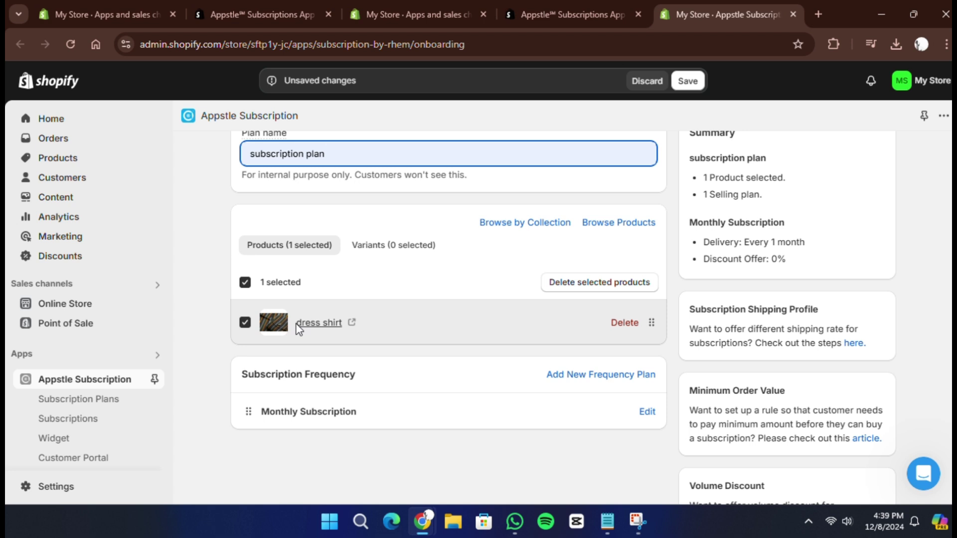
Review the plan's dress shirt product and Monthly Subscription frequency, briefly browsing products by collection
scroll(296, 327, "down", 2)
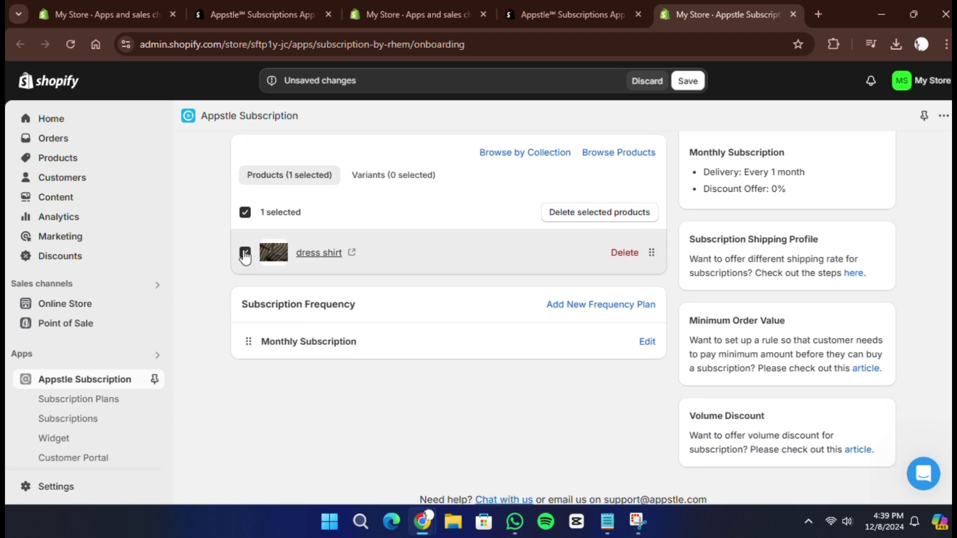
scroll(244, 255, "up", 2)
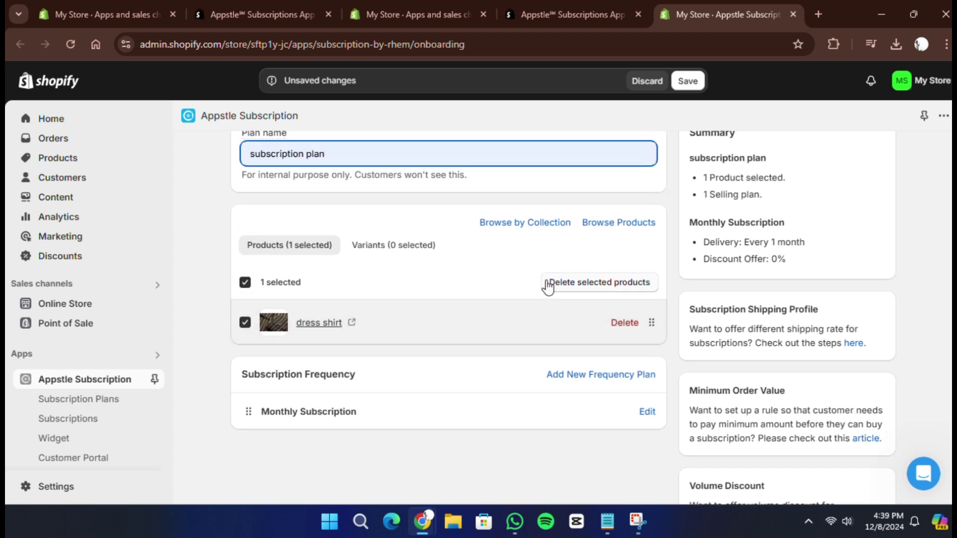
scroll(459, 326, "down", 2)
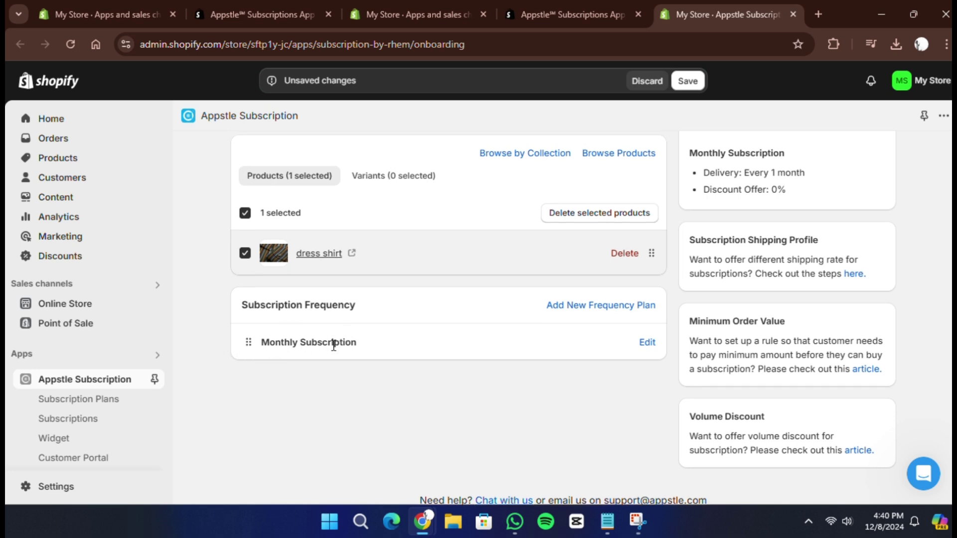
scroll(330, 349, "up", 2)
scroll(327, 356, "down", 2)
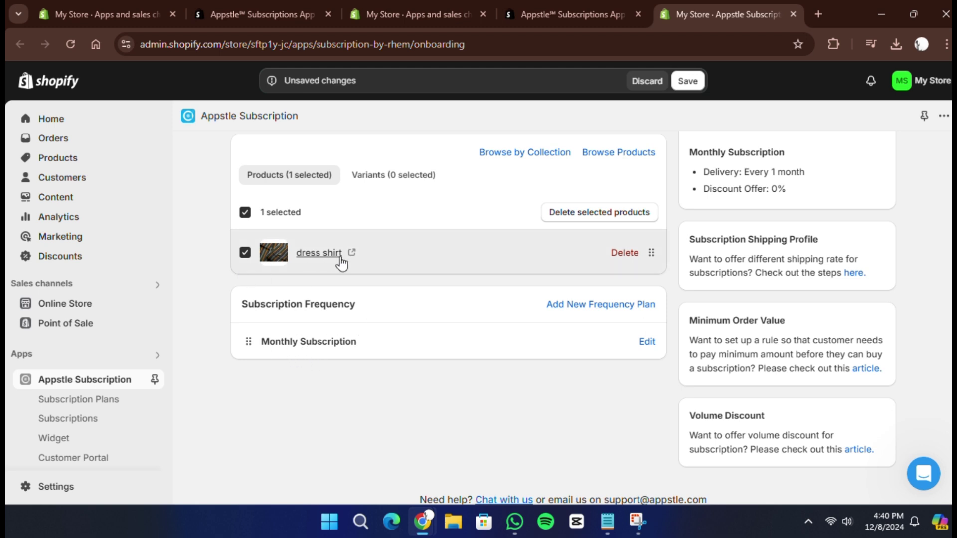
scroll(394, 299, "up", 1)
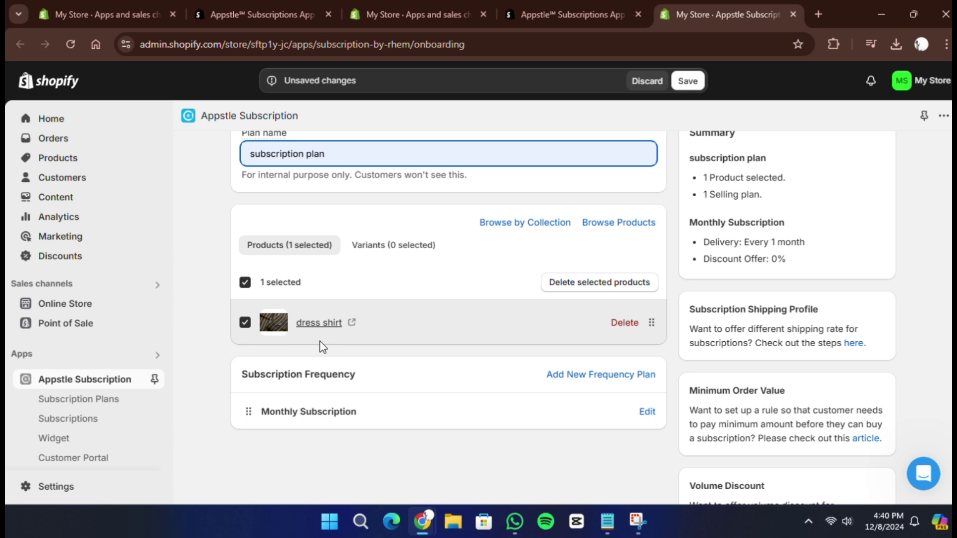
scroll(317, 344, "down", 1)
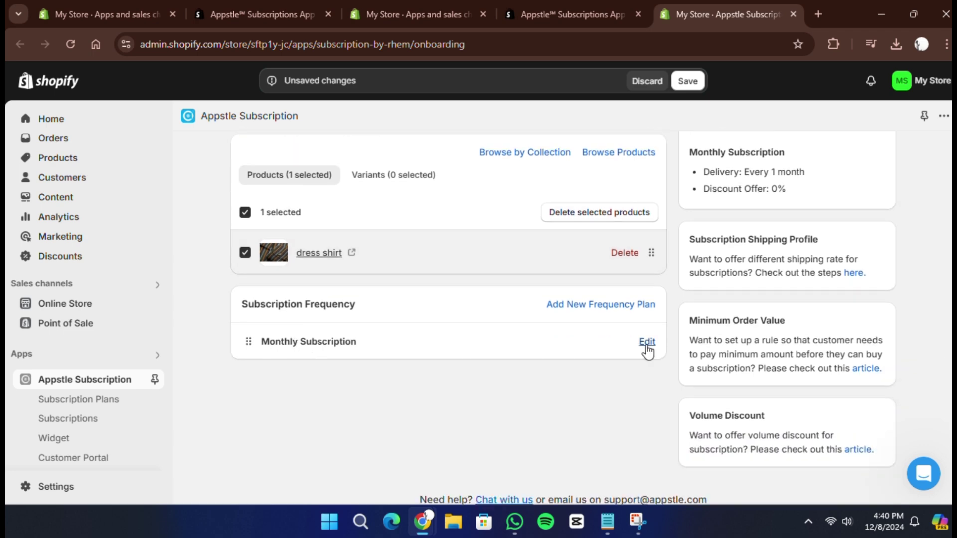
scroll(372, 384, "down", 1)
scroll(579, 351, "up", 1)
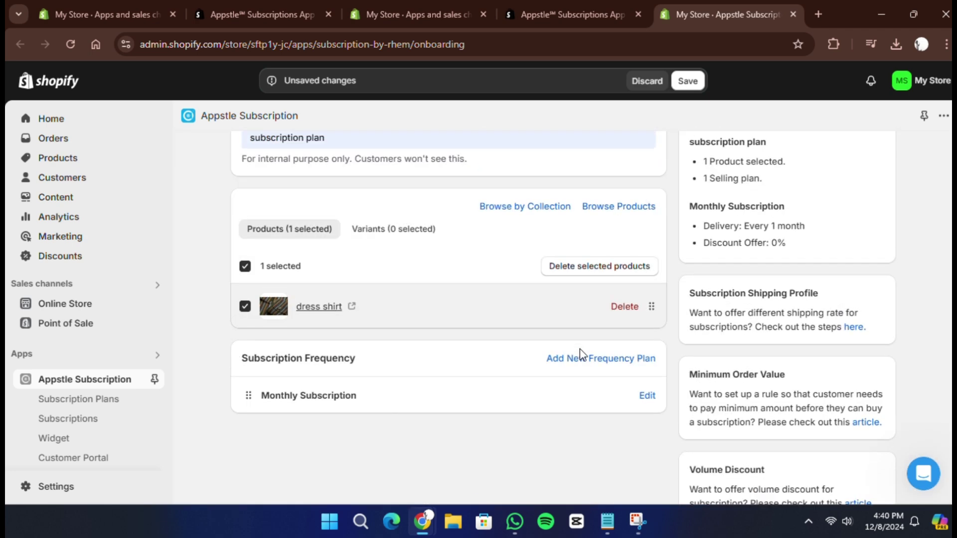
scroll(579, 352, "up", 1)
scroll(497, 344, "down", 2)
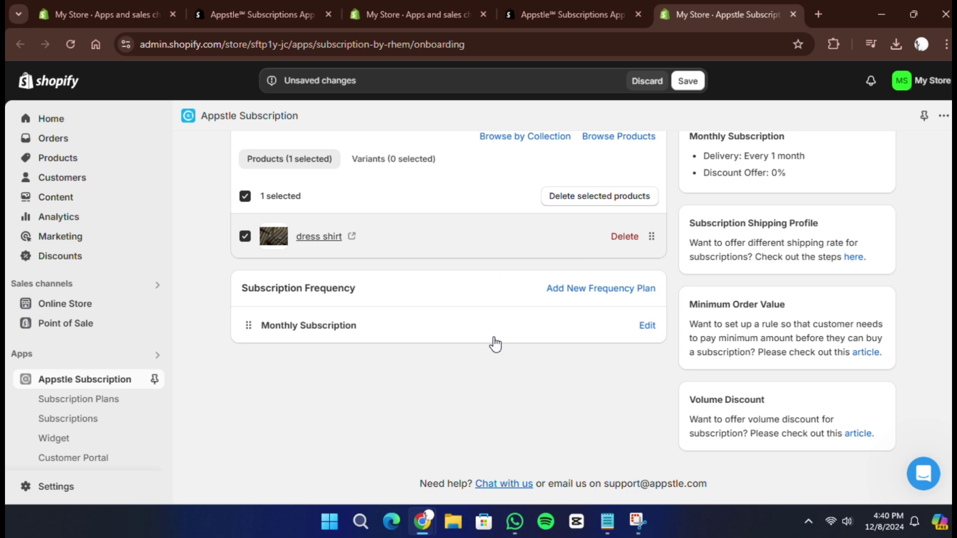
scroll(437, 364, "up", 2)
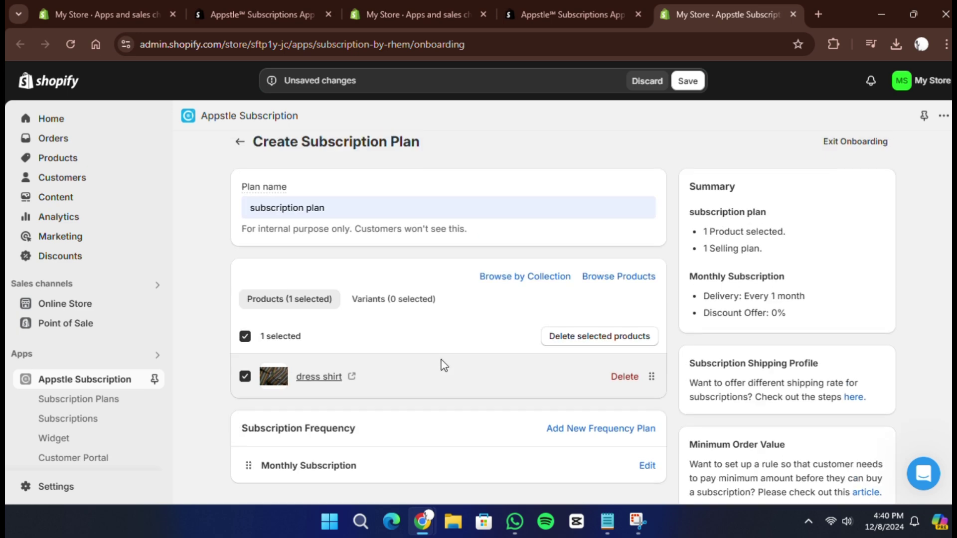
scroll(335, 370, "down", 2)
scroll(339, 372, "up", 1)
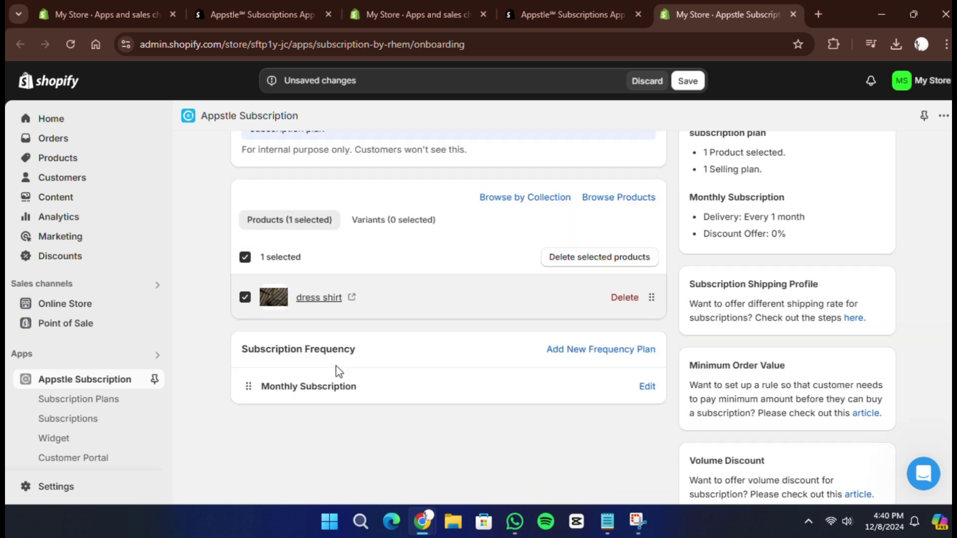
scroll(338, 369, "up", 2)
left_click(519, 294)
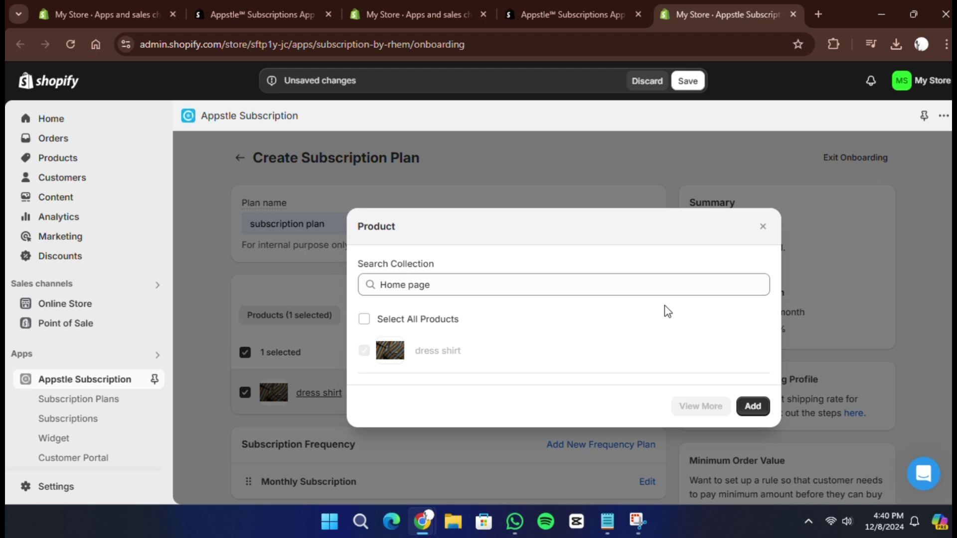
left_click(763, 227)
scroll(418, 409, "down", 1)
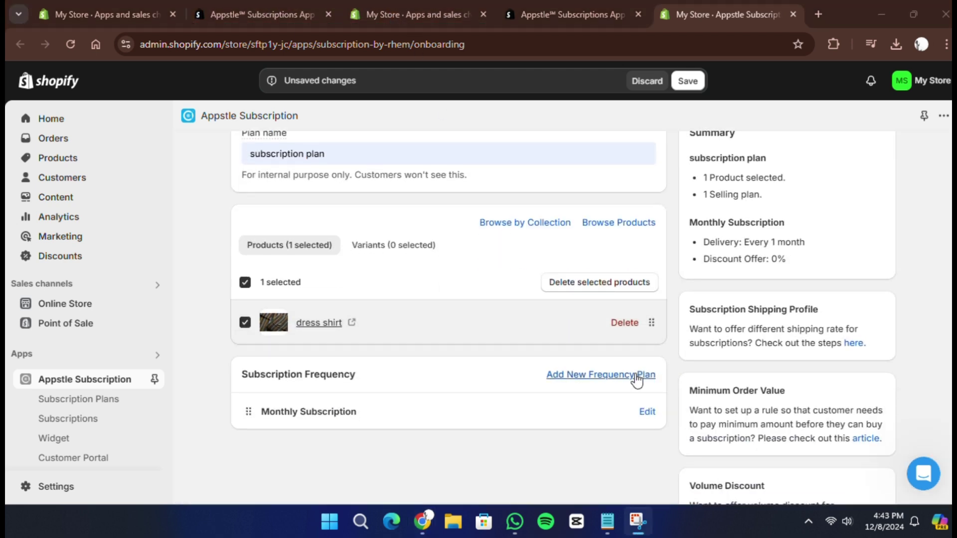
Add a Pay As You Go (Auto-renew) frequency plan, adjust its order frequency, and describe it as 'monthly beauti sub'
left_click(612, 378)
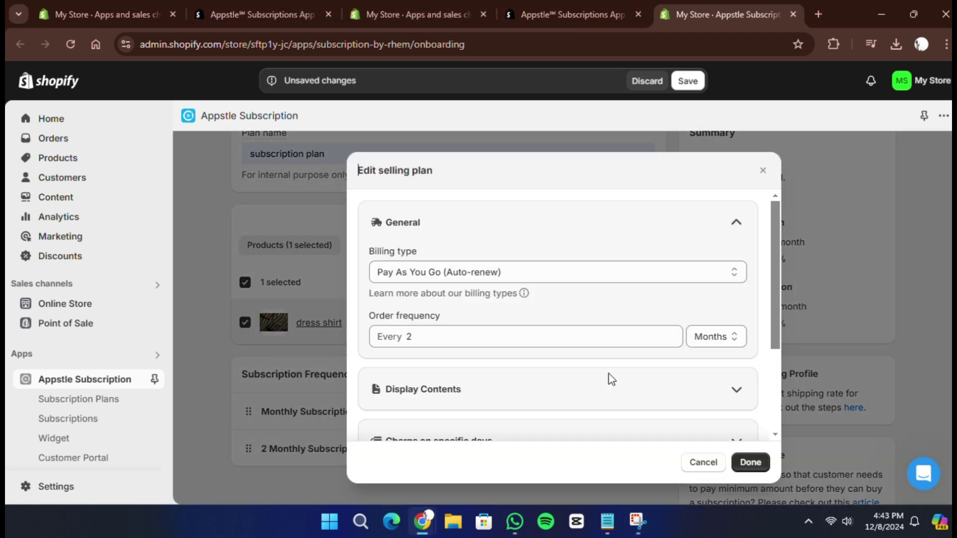
left_click(488, 273)
left_click(411, 293)
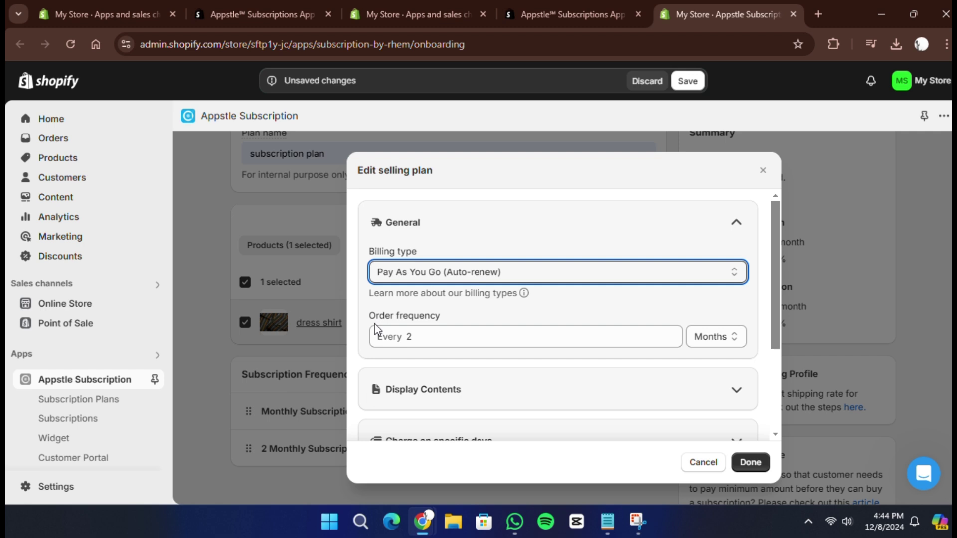
left_click(417, 339)
key("BackSpace")
type("1")
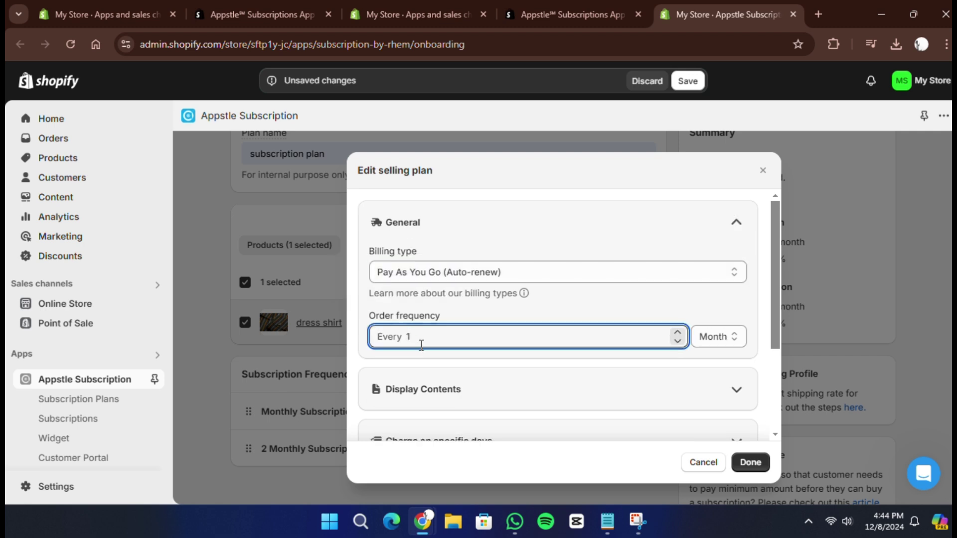
scroll(421, 344, "down", 3)
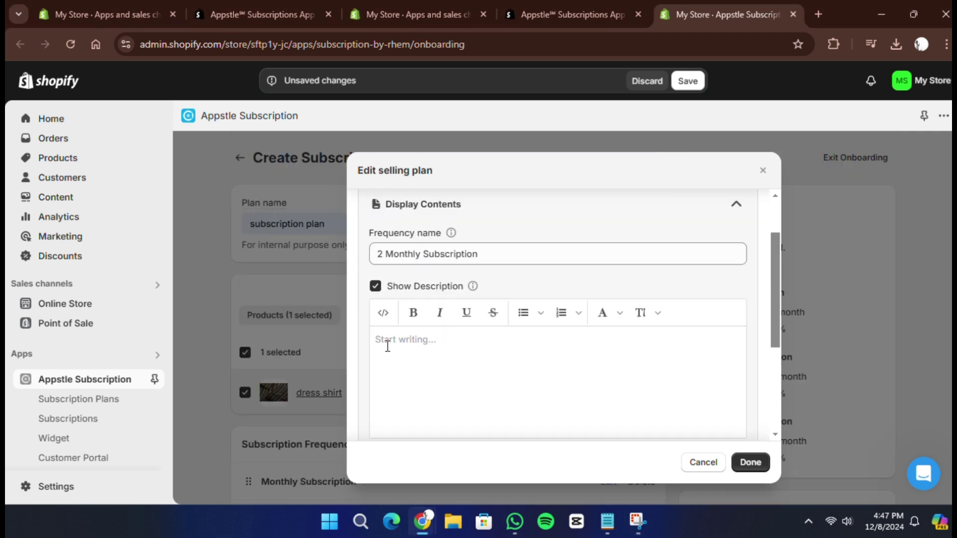
type("monthly beauti subscription")
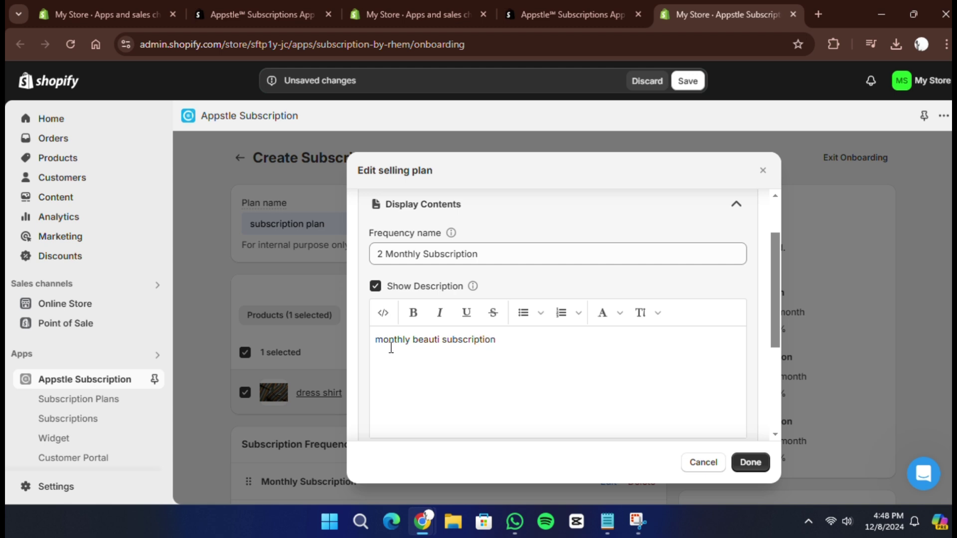
Finish the current frequency and add another frequency plan, expanding its renewal day settings
left_click(751, 463)
scroll(533, 430, "down", 3)
scroll(533, 430, "up", 2)
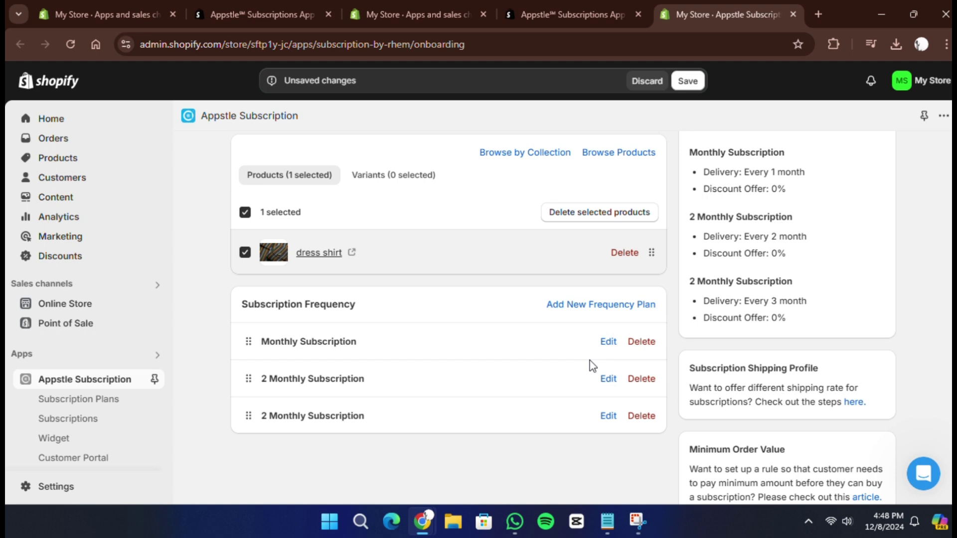
left_click(601, 304)
scroll(583, 316, "down", 3)
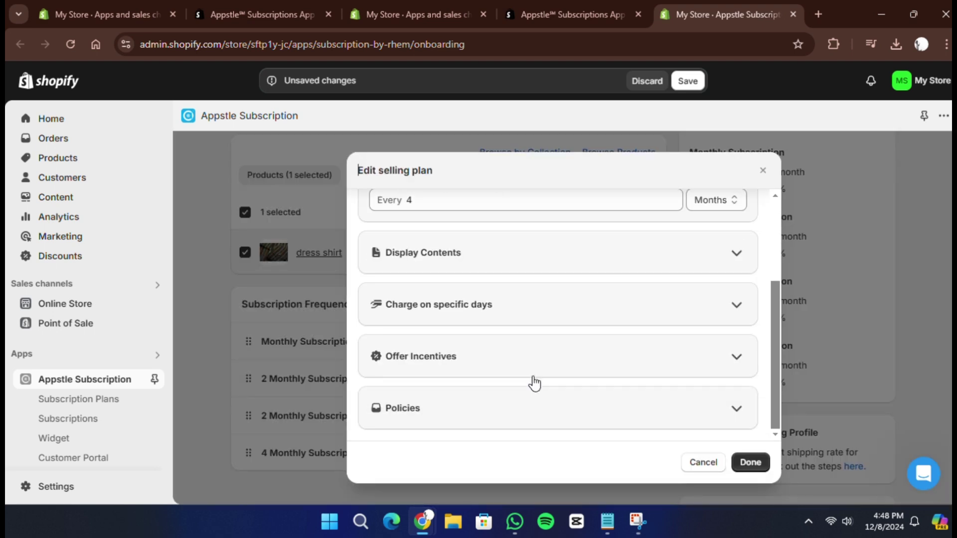
left_click(730, 312)
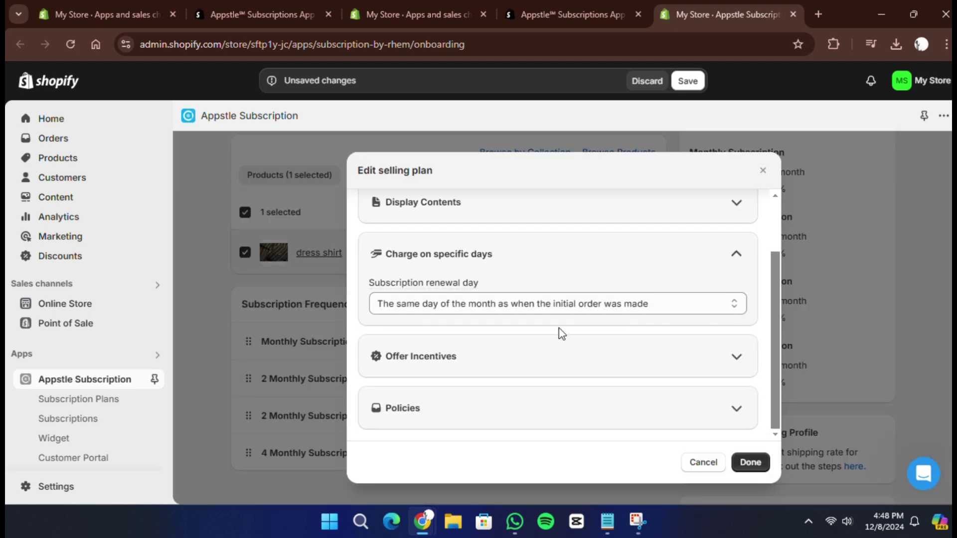
Enable a percentage discount on the 4-month frequency that changes after the first payment
left_click(697, 363)
left_click(375, 310)
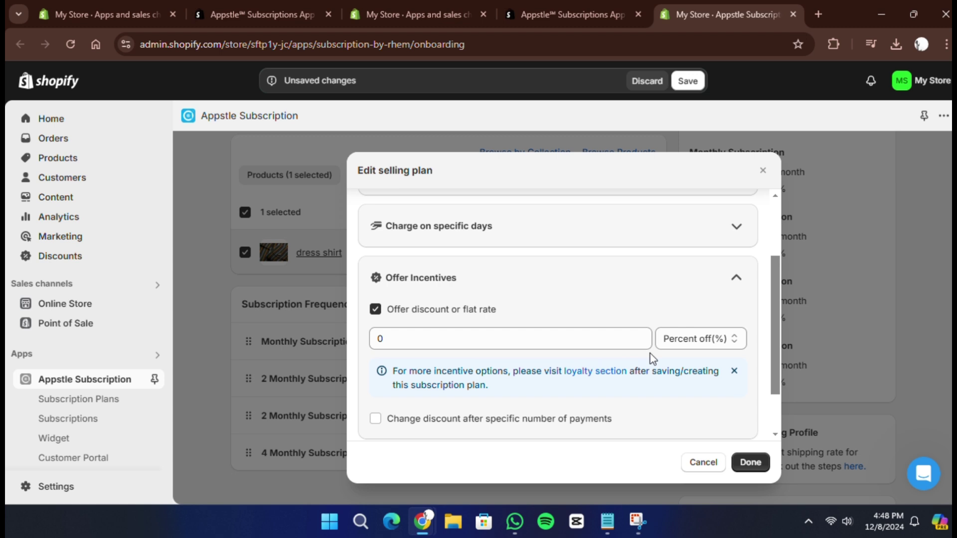
left_click(393, 339)
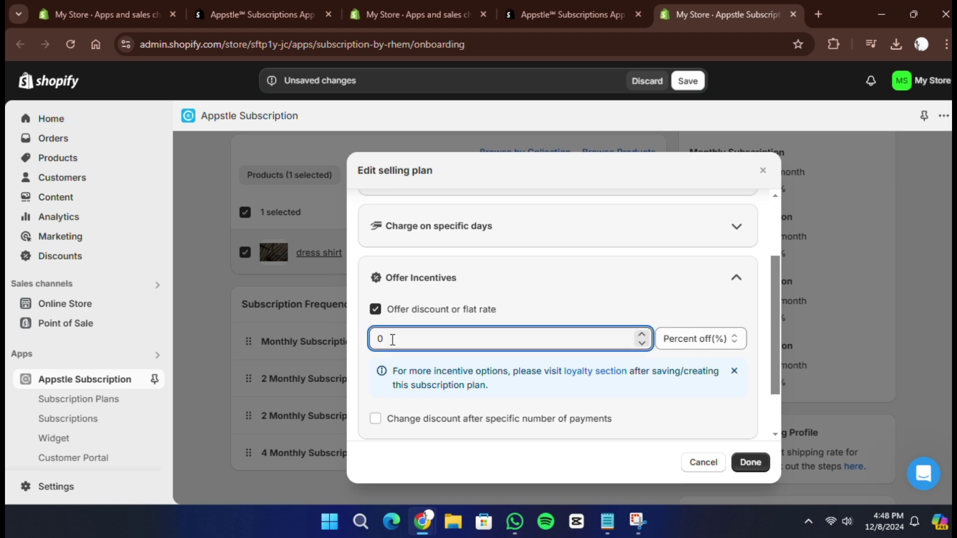
left_click_drag(393, 339, 370, 342)
type("10")
scroll(393, 421, "down", 1)
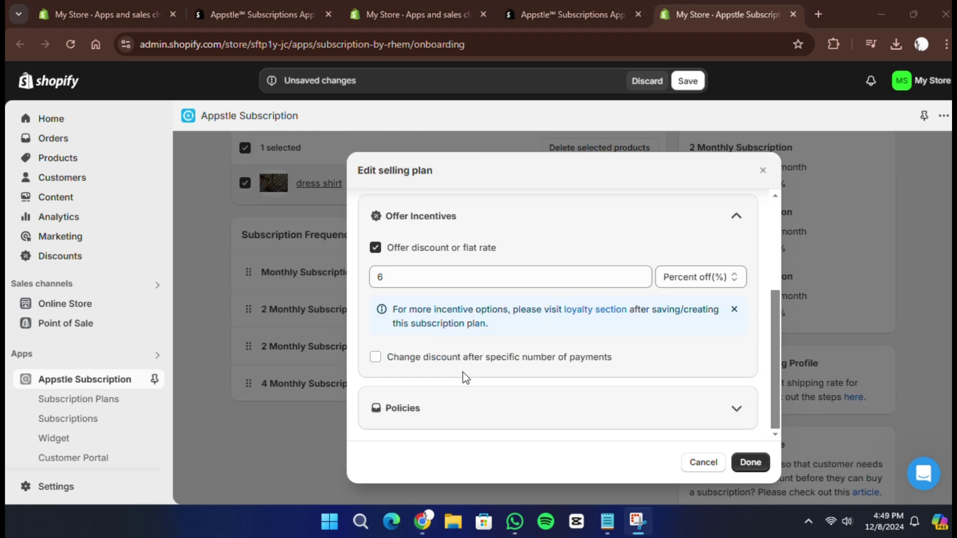
left_click(376, 359)
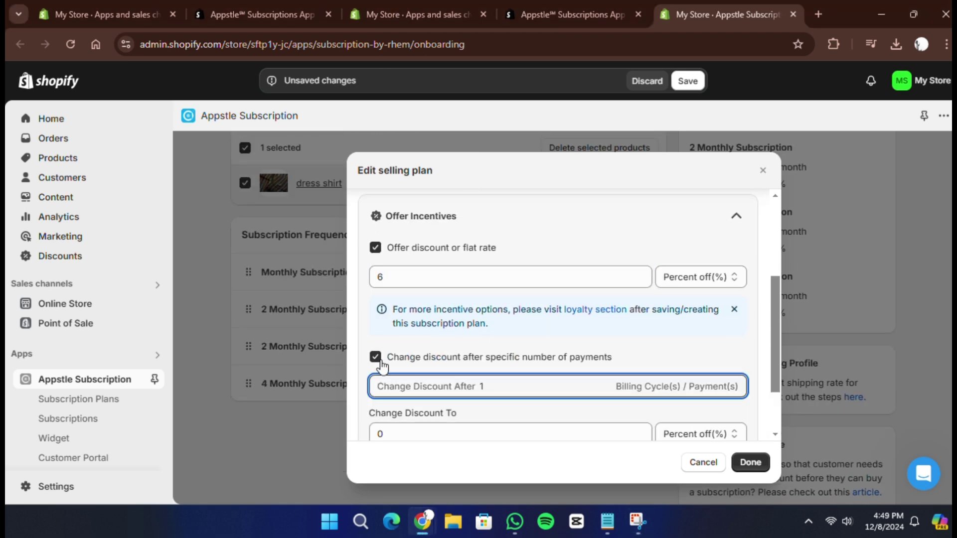
scroll(574, 414, "down", 2)
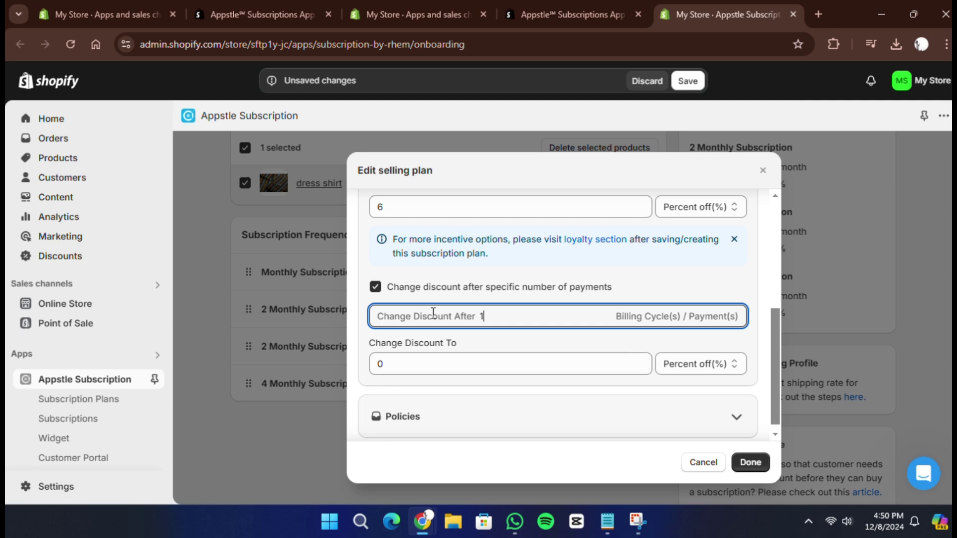
left_click(751, 462)
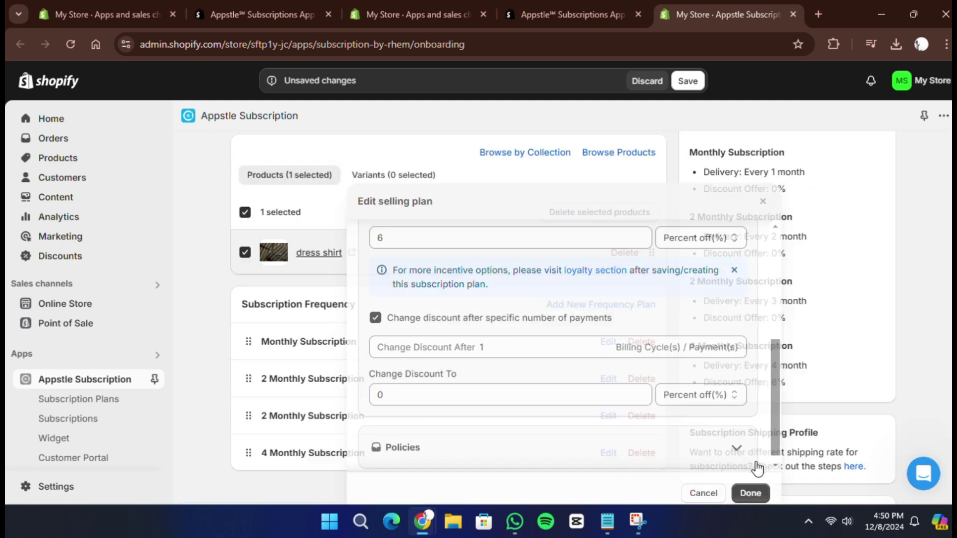
Save the subscription plan with its five frequency options
scroll(501, 424, "down", 4)
scroll(501, 426, "up", 7)
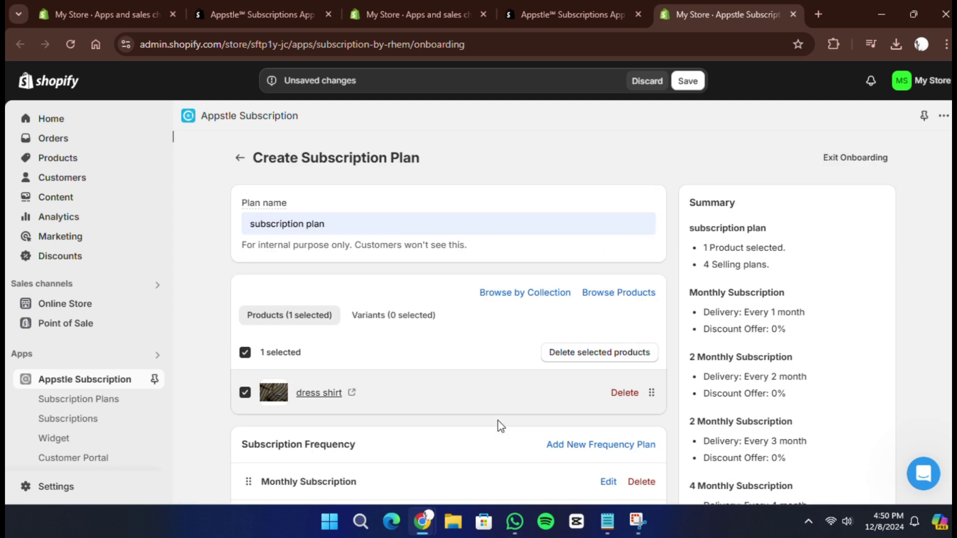
scroll(501, 427, "down", 5)
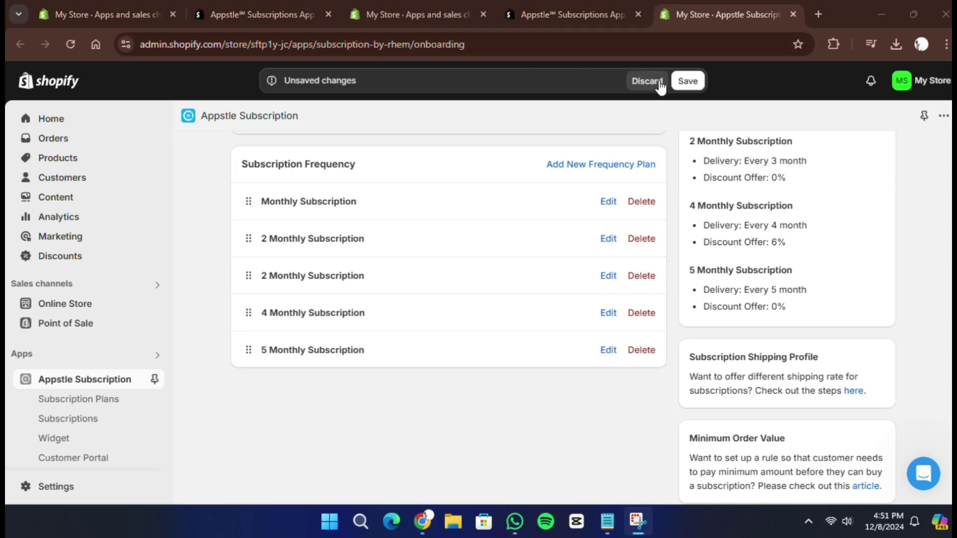
left_click(688, 81)
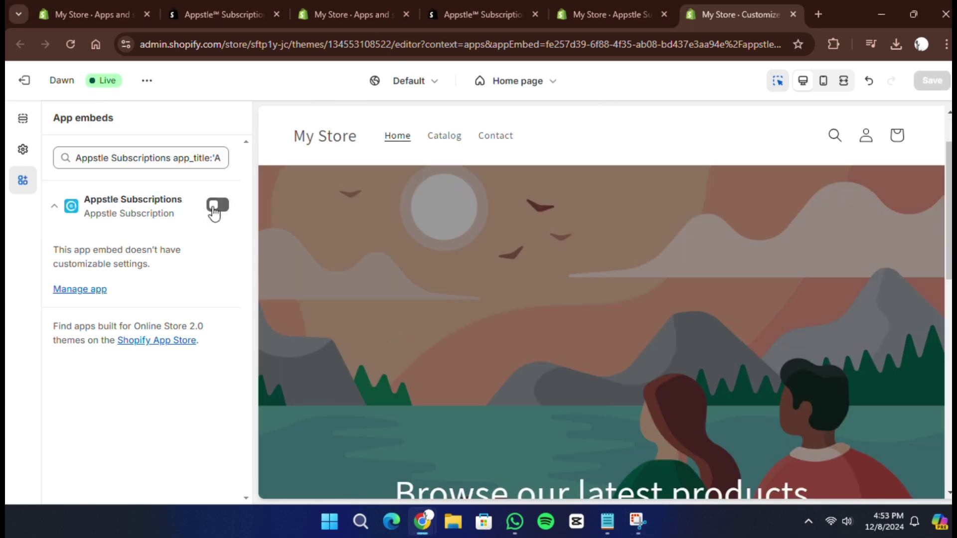
Save the Dawn theme with the Appstle Subscriptions app embed switched on
left_click(928, 81)
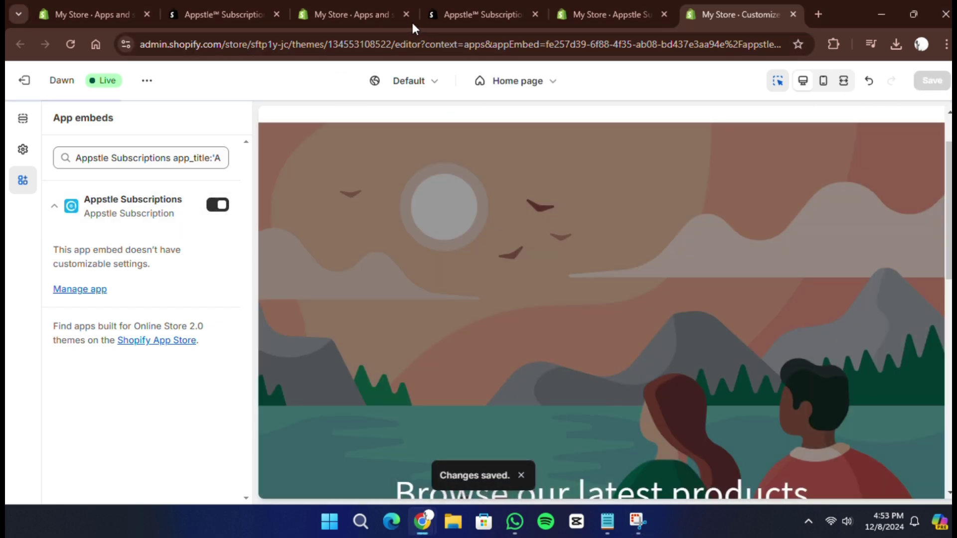